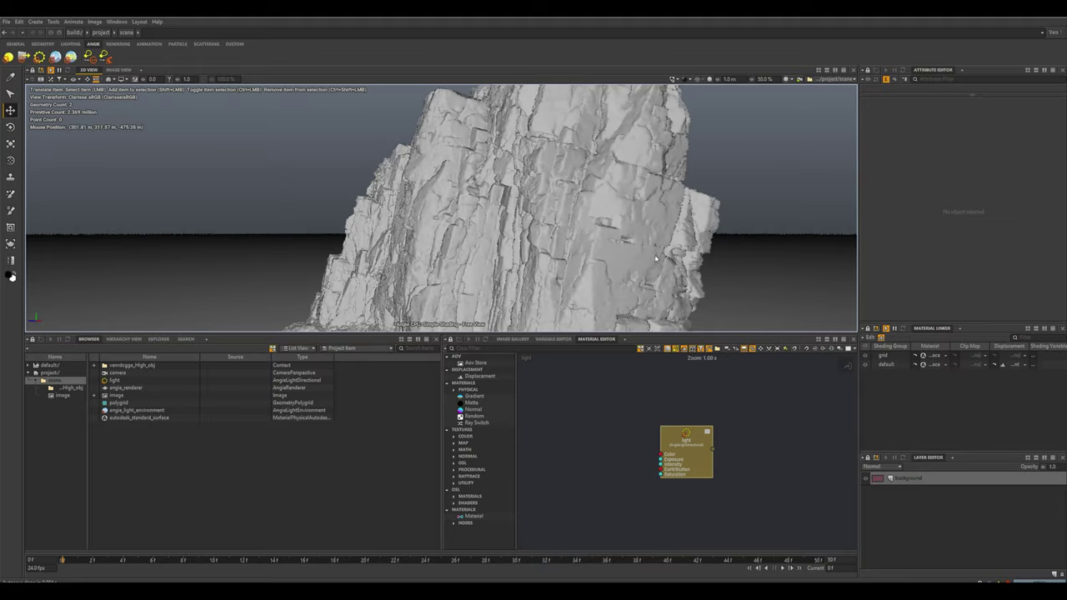
- Dolly the view in toward the rock and switch the preview to progressive Angie PBR rendering
mouse_move(533, 250)
middle_down()
mouse_move(575, 267)
mouse_move(486, 248)
mouse_move(540, 281)
middle_up()
key(p)
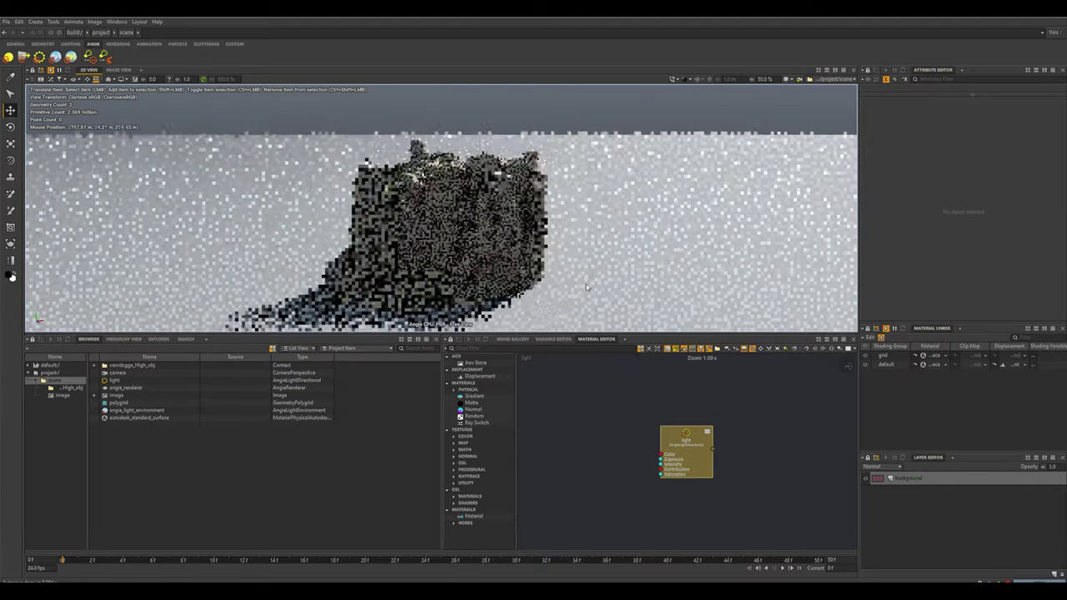
- Paint rock particle strokes along the bottom arc, the centre and left of centre
middle_drag(571, 299, 601, 305)
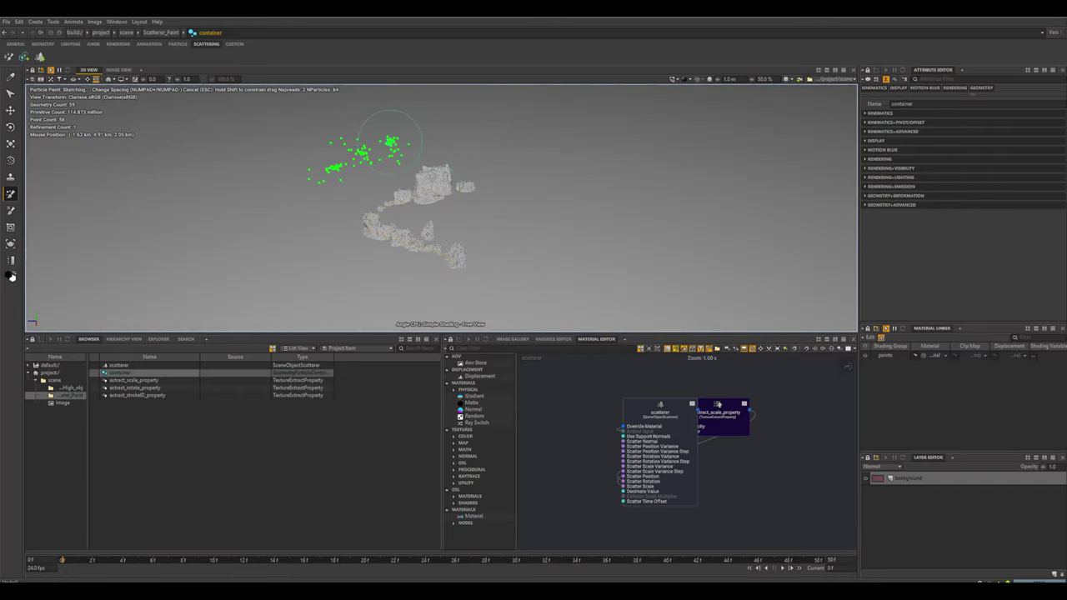
drag(713, 271, 771, 287)
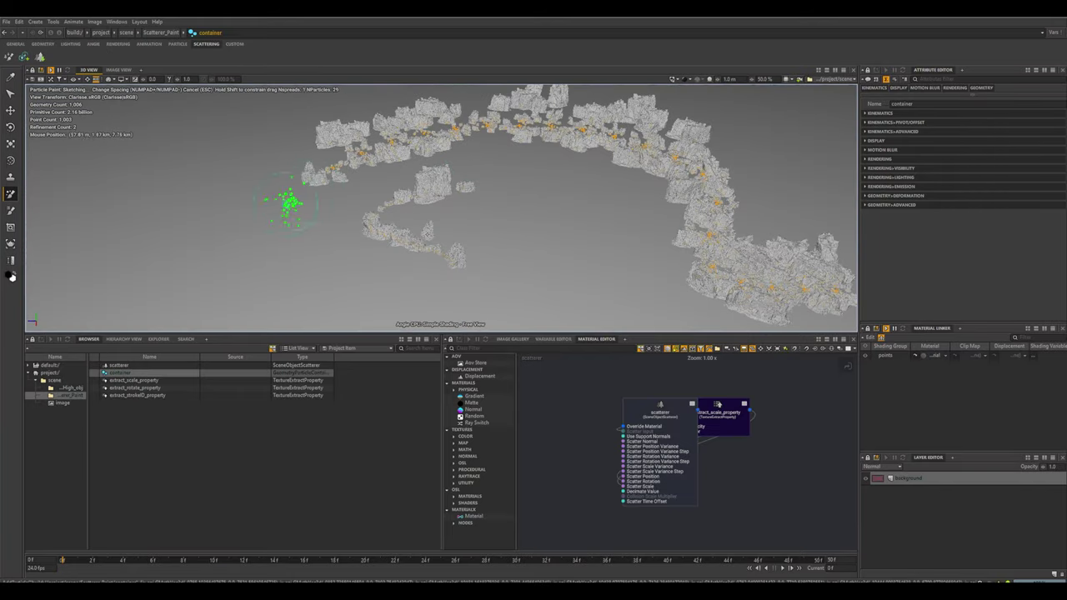
drag(567, 288, 575, 283)
mouse_move(512, 178)
mouse_down()
mouse_move(624, 234)
mouse_move(561, 217)
mouse_up()
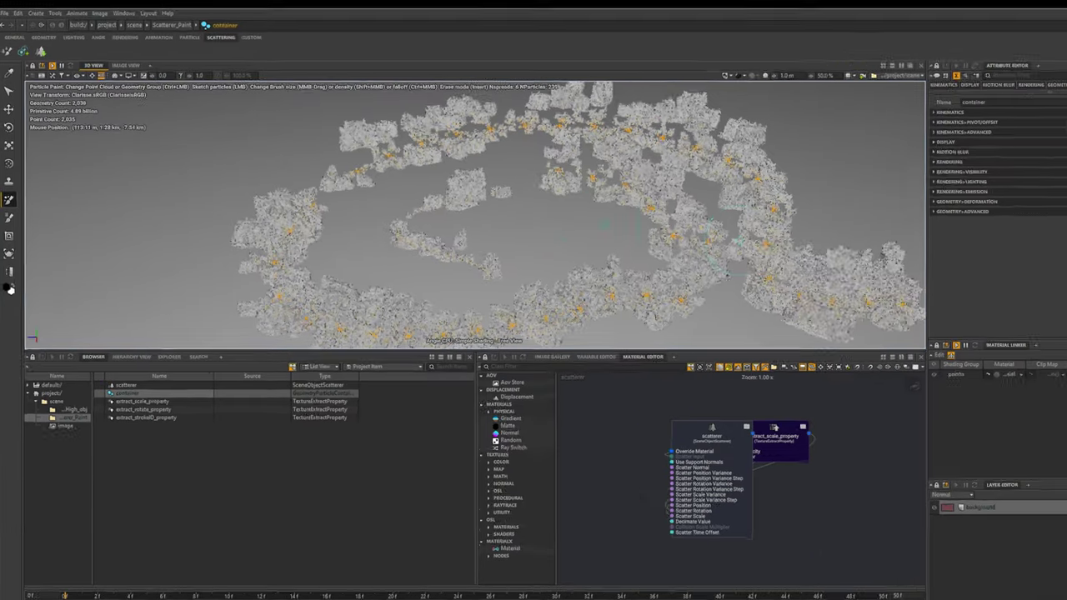
drag(338, 259, 384, 182)
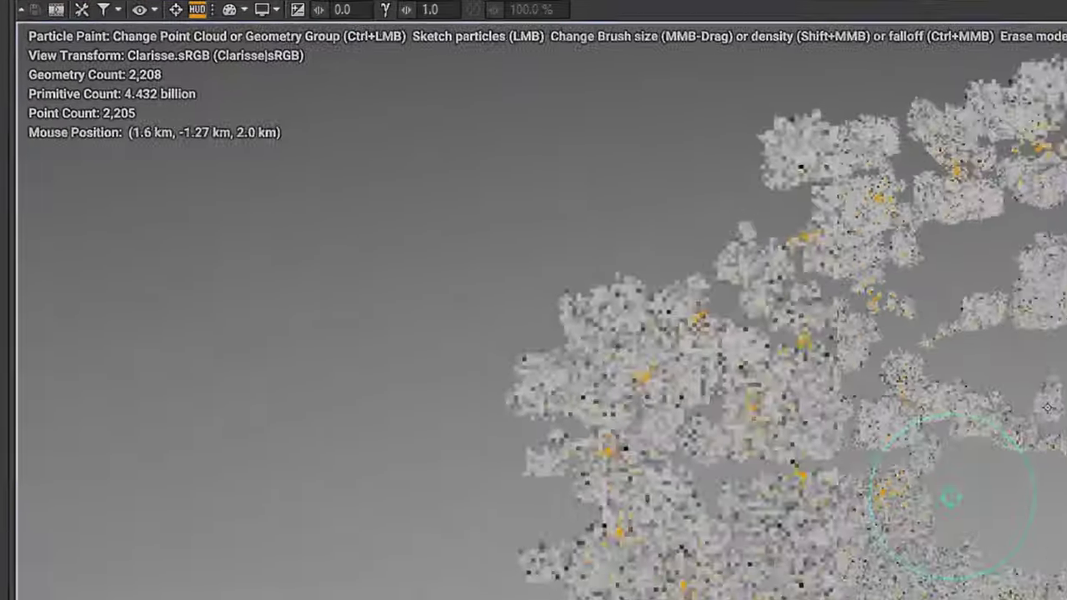
drag(717, 350, 767, 375)
mouse_move(833, 96)
mouse_down()
mouse_move(512, 238)
mouse_move(267, 433)
mouse_up()
- Paint further long rock strokes across the scene and switch the image display mode to heat map
mouse_move(531, 583)
alt+mouse_down()
mouse_move(466, 501)
mouse_move(584, 401)
alt+mouse_up()
mouse_move(959, 217)
mouse_down()
mouse_move(898, 261)
mouse_move(577, 415)
mouse_move(589, 599)
mouse_up()
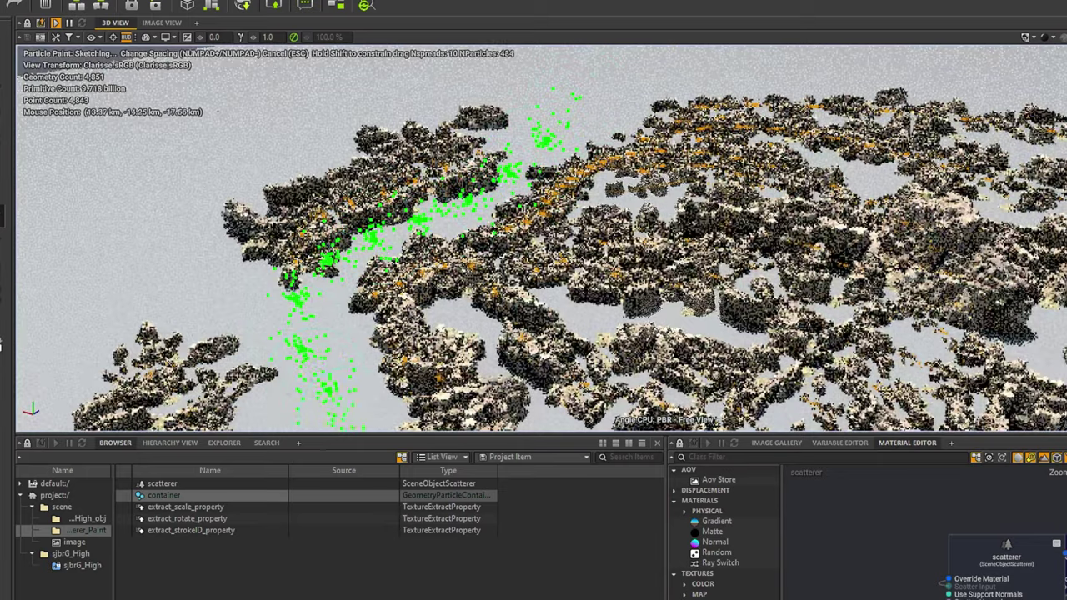
click(609, 102)
drag(608, 102, 726, 88)
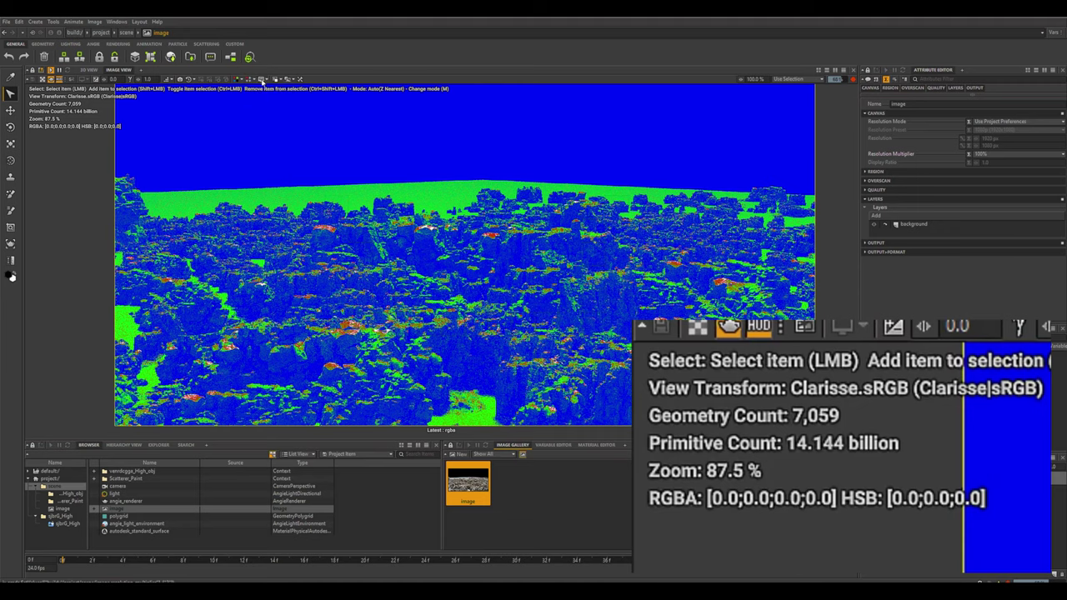
click(276, 79)
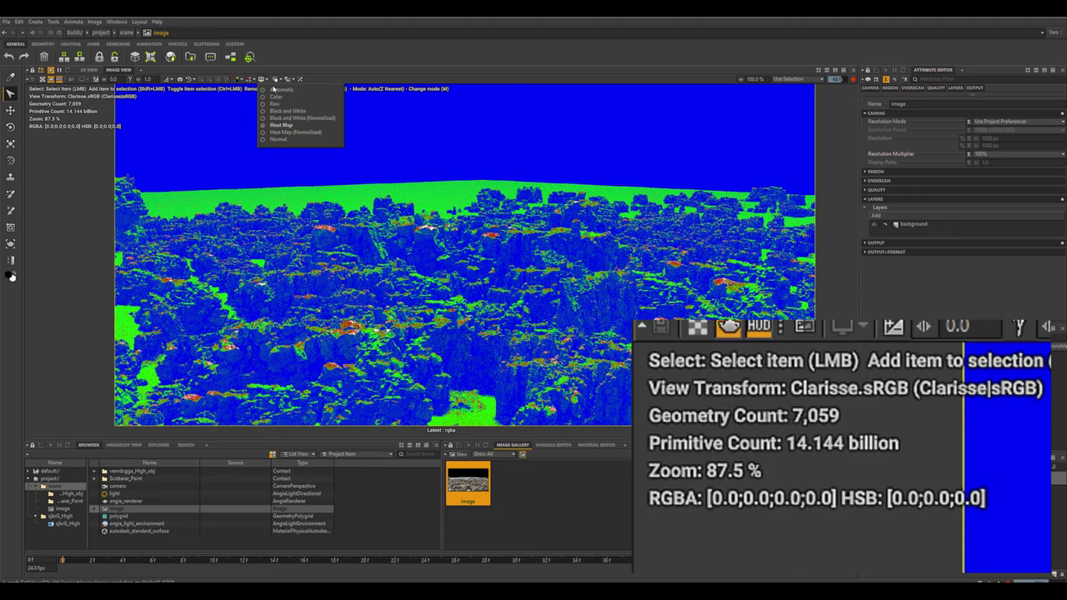
click(273, 92)
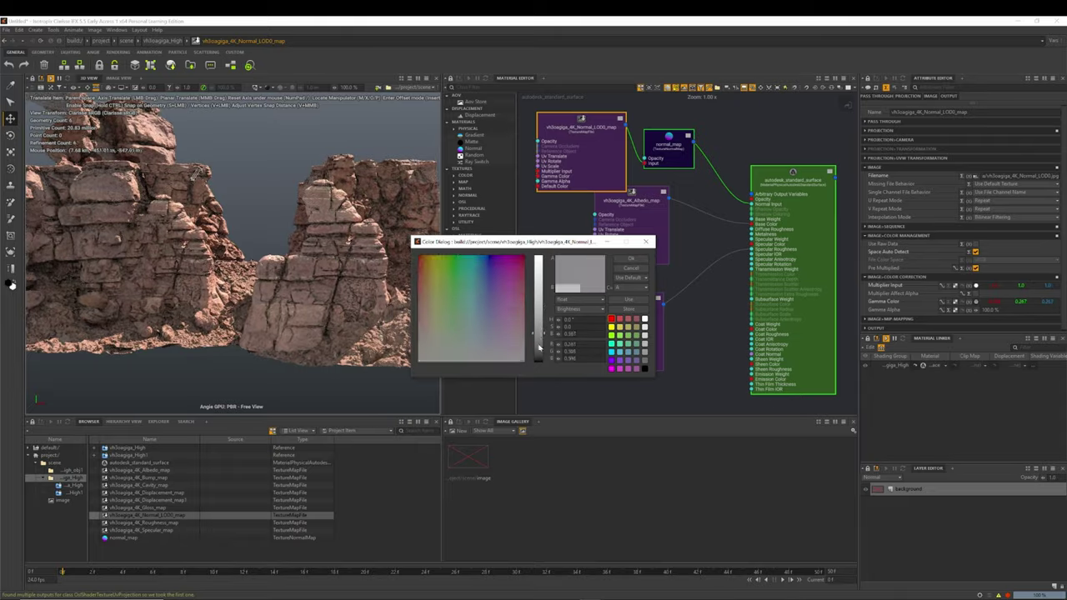
- Insert a Saturation node after the albedo map, then pick the second rock for clone stamping
click(130, 472)
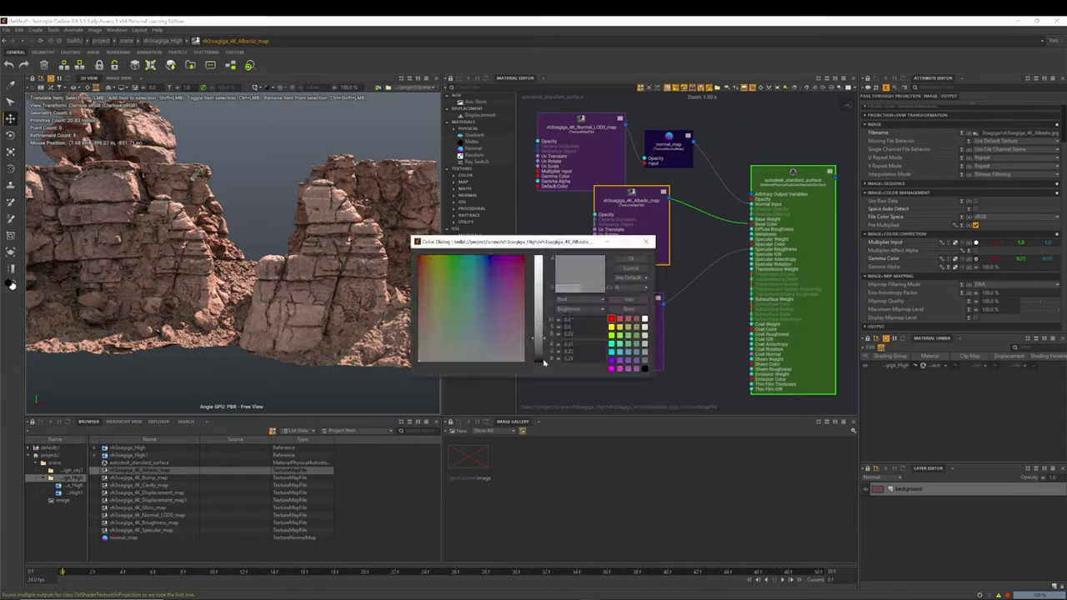
click(631, 233)
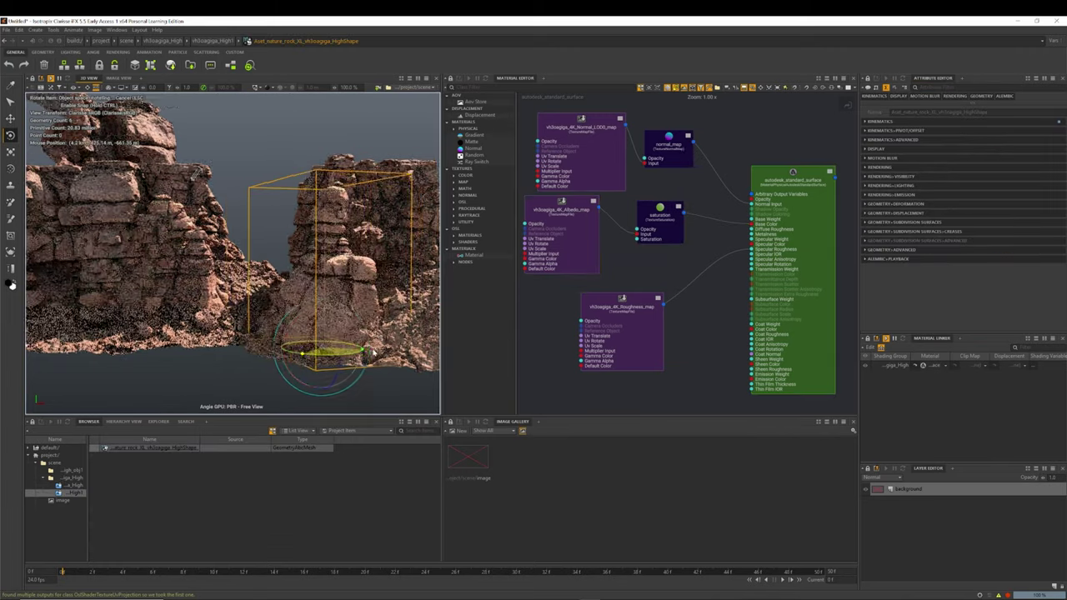
click(104, 457)
key(c)
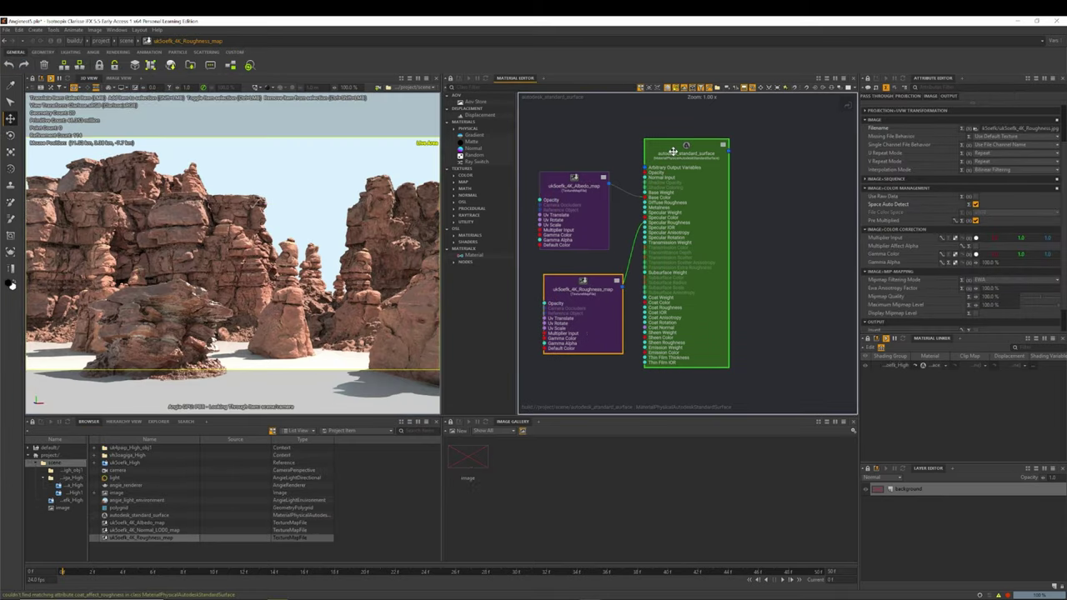
- Add a normal_map node wired into the surface material's normal input
drag(673, 152, 784, 162)
right_click(642, 114)
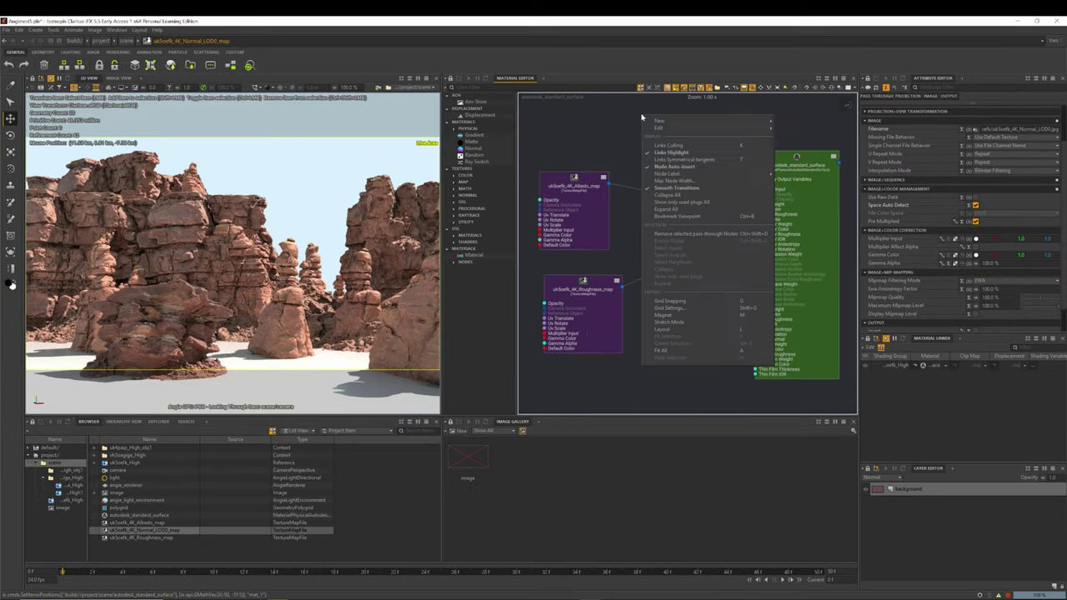
click(675, 209)
drag(749, 200, 755, 190)
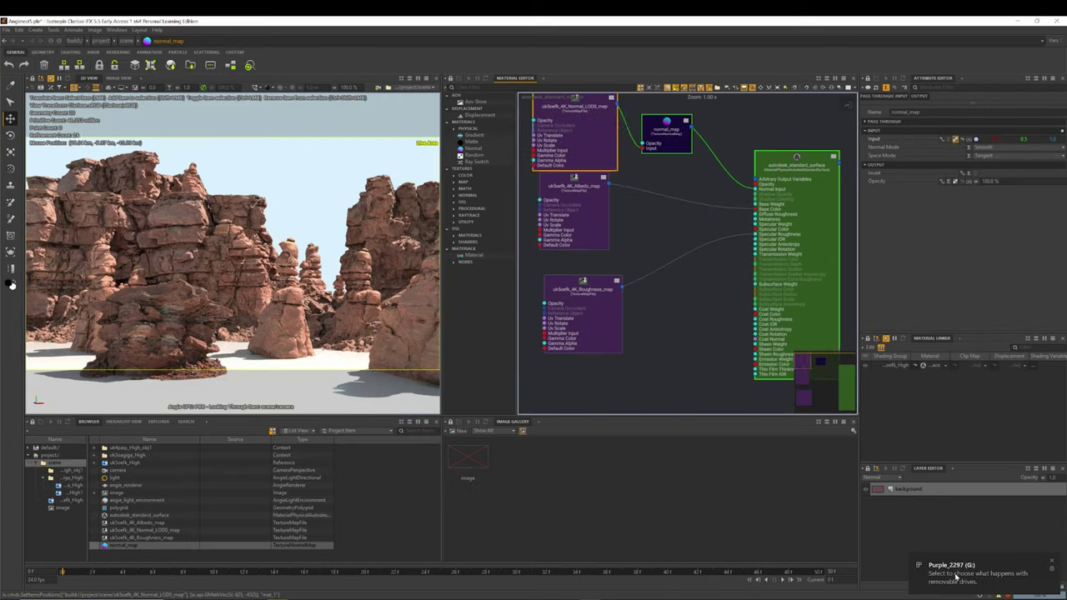
- Insert a color_correction node after the albedo map and stamp a cloned rock into the canyon
click(543, 184)
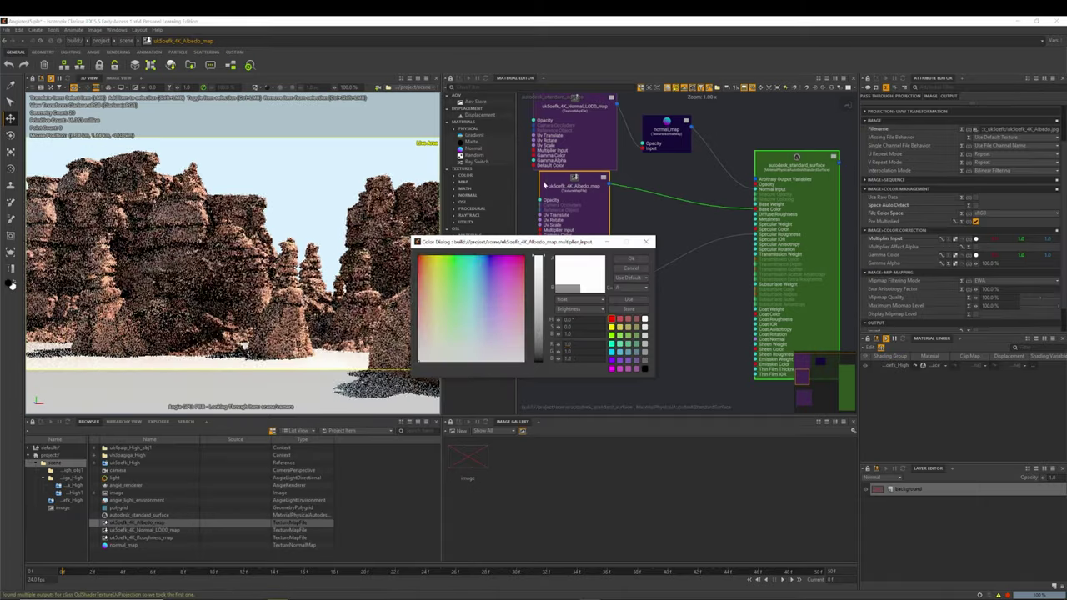
click(631, 258)
right_click(634, 227)
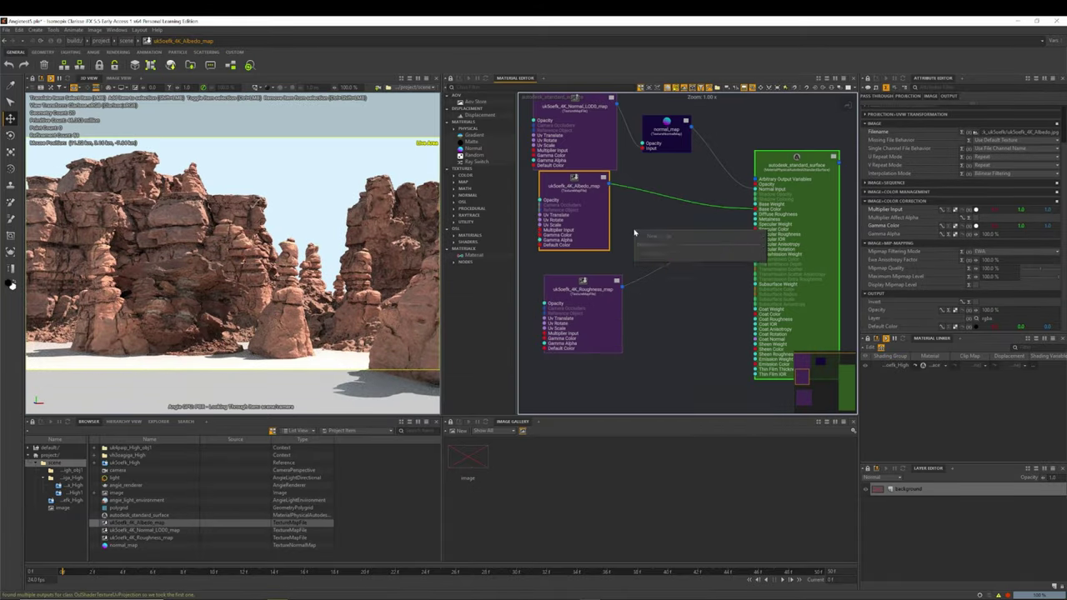
click(667, 242)
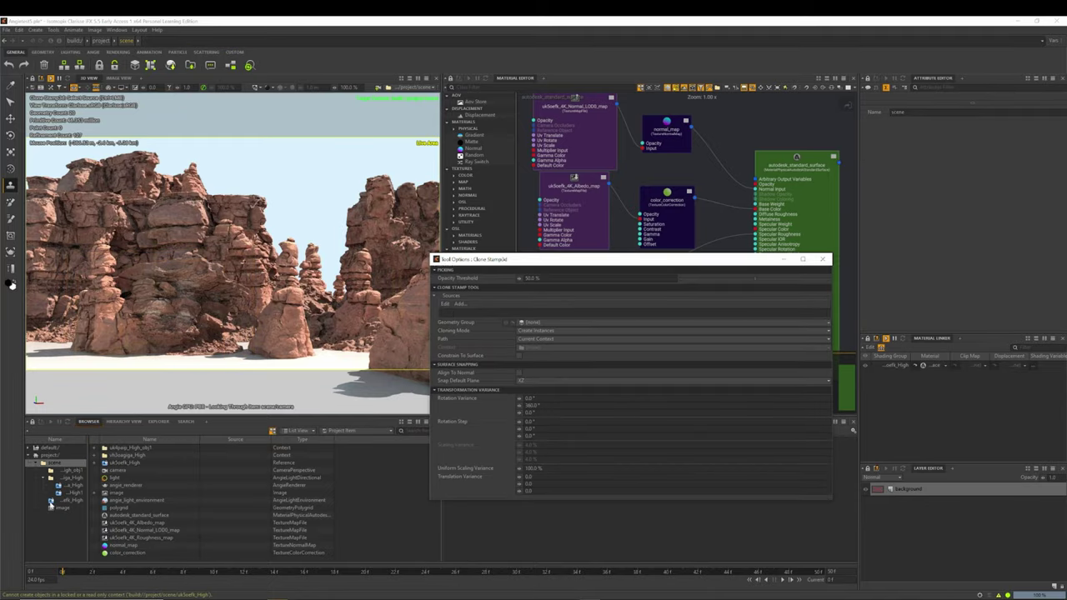
click(342, 360)
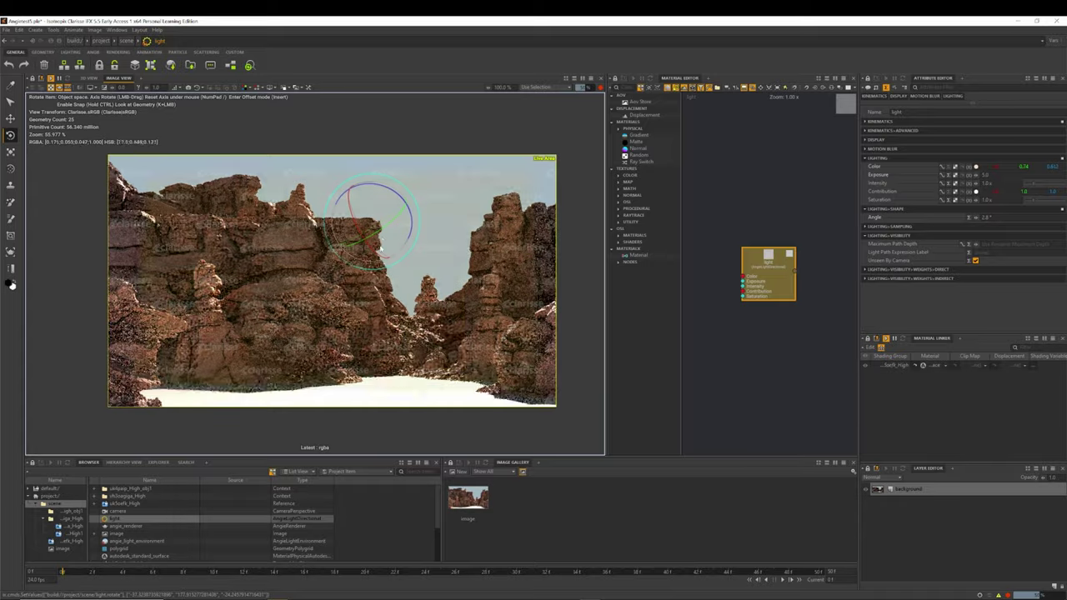
- Rotate the sun light, then inspect the constant_color settings and the displacement node
drag(379, 248, 391, 237)
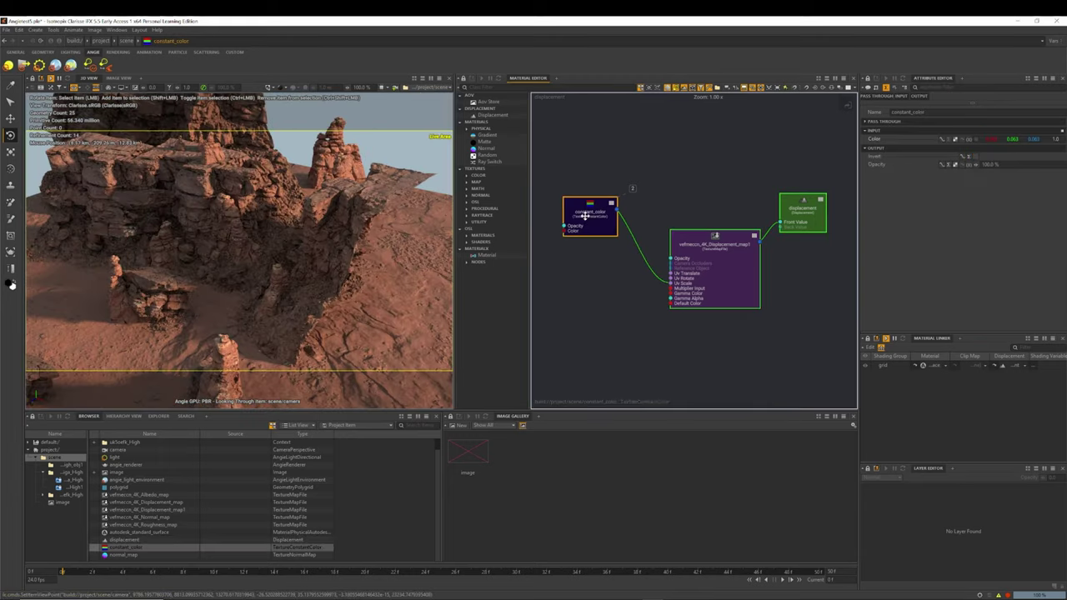
double_click(586, 216)
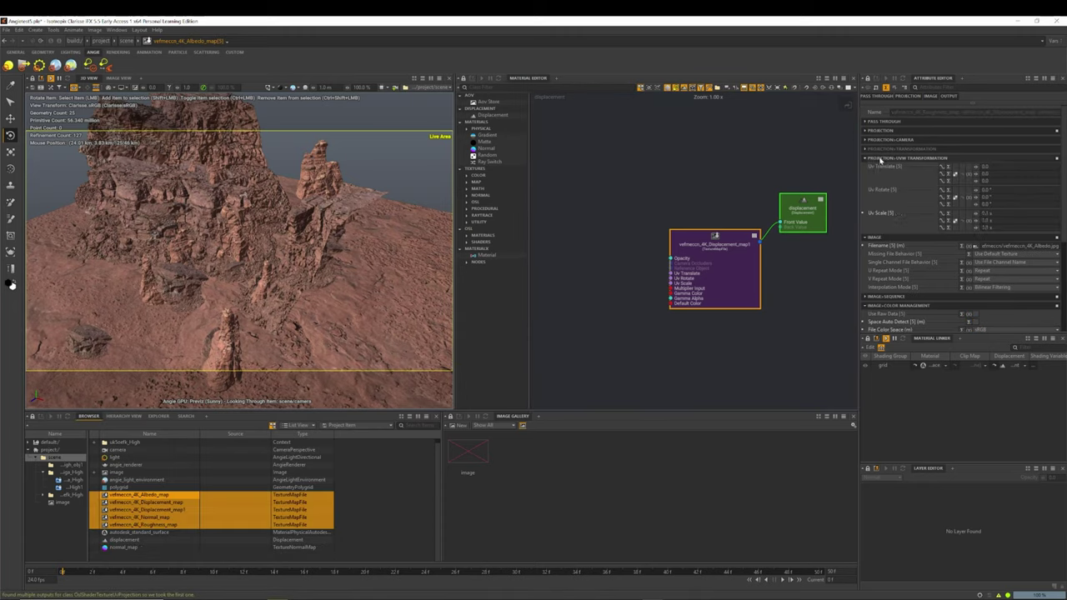
click(125, 539)
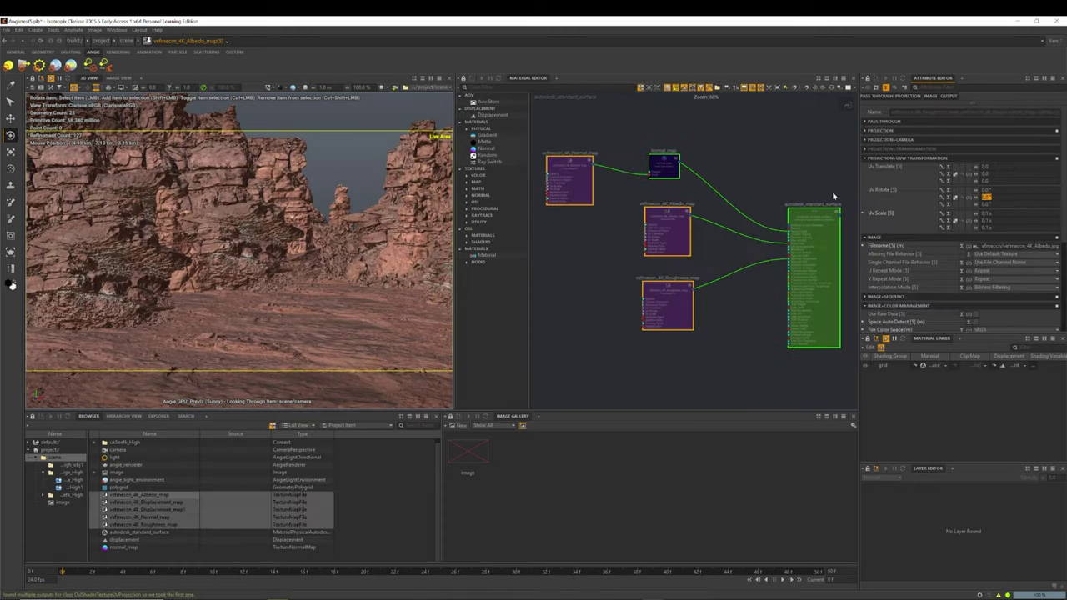
- Reselect the five ground texture maps, then select a rock to move it
click(557, 355)
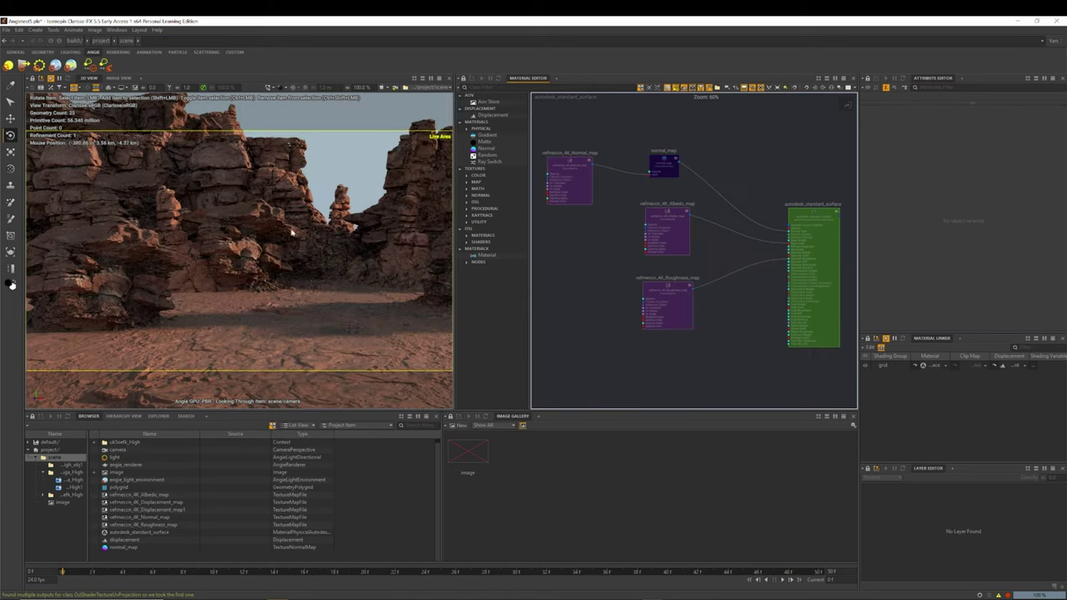
key(ctrl+z)
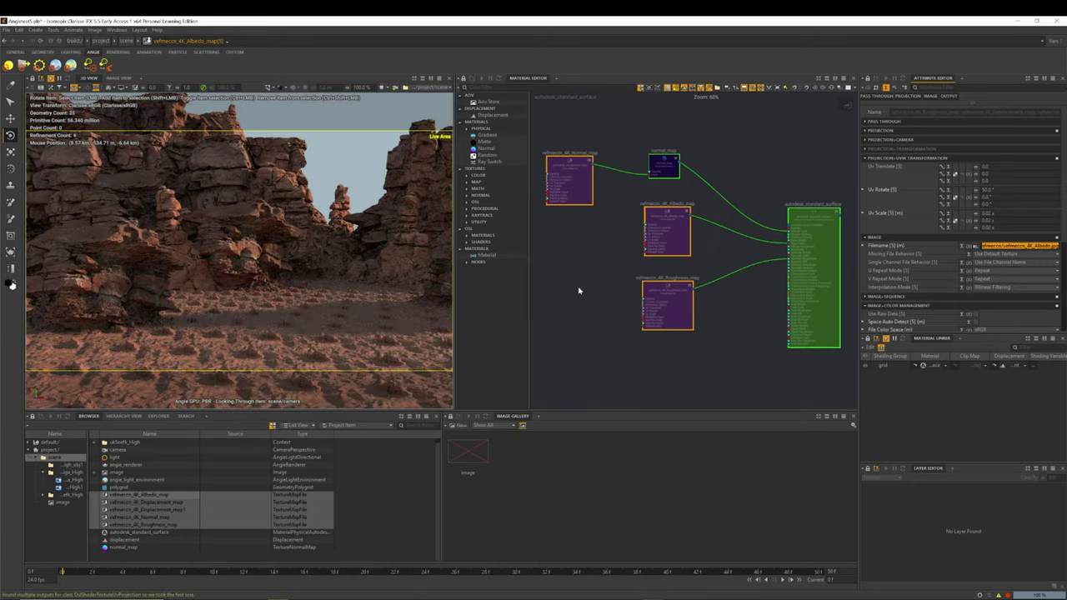
click(303, 334)
key(w)
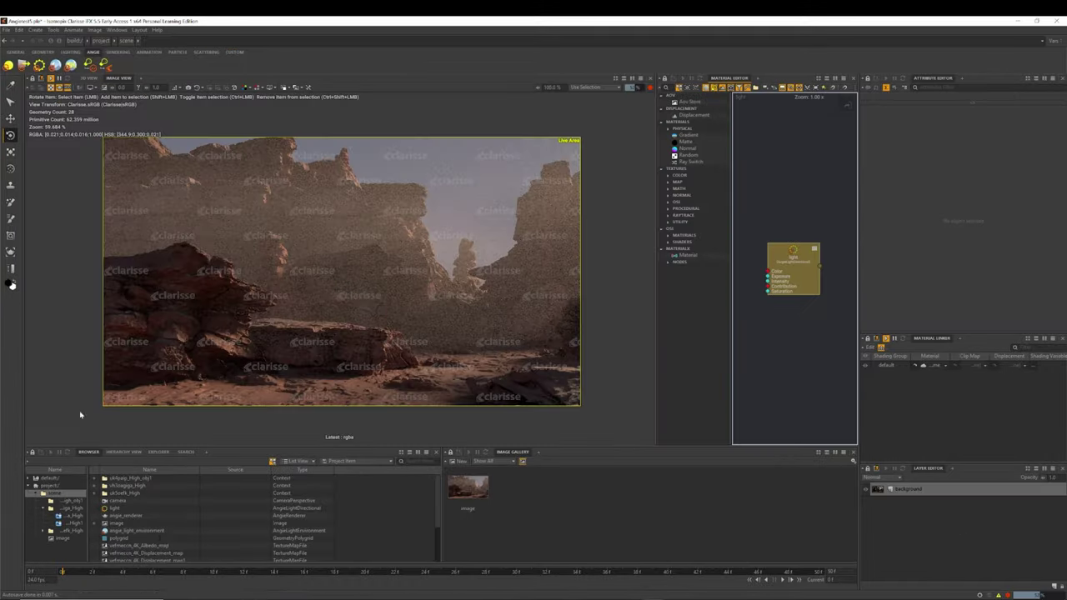
scroll(340, 266, up, 2)
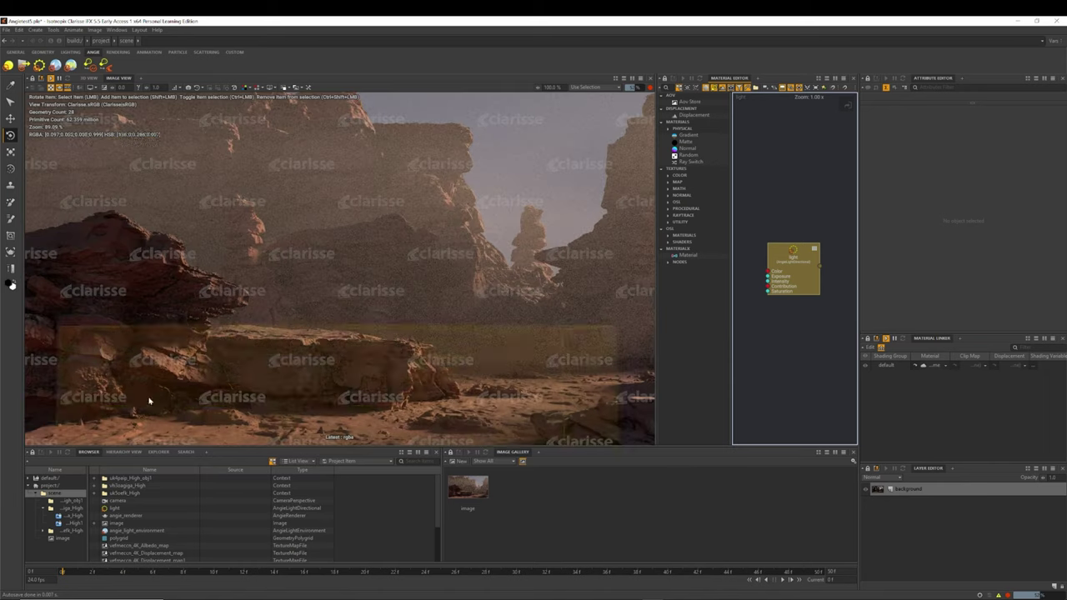
- Show the car render's image and output settings to reach its displayable layers
click(468, 487)
click(877, 166)
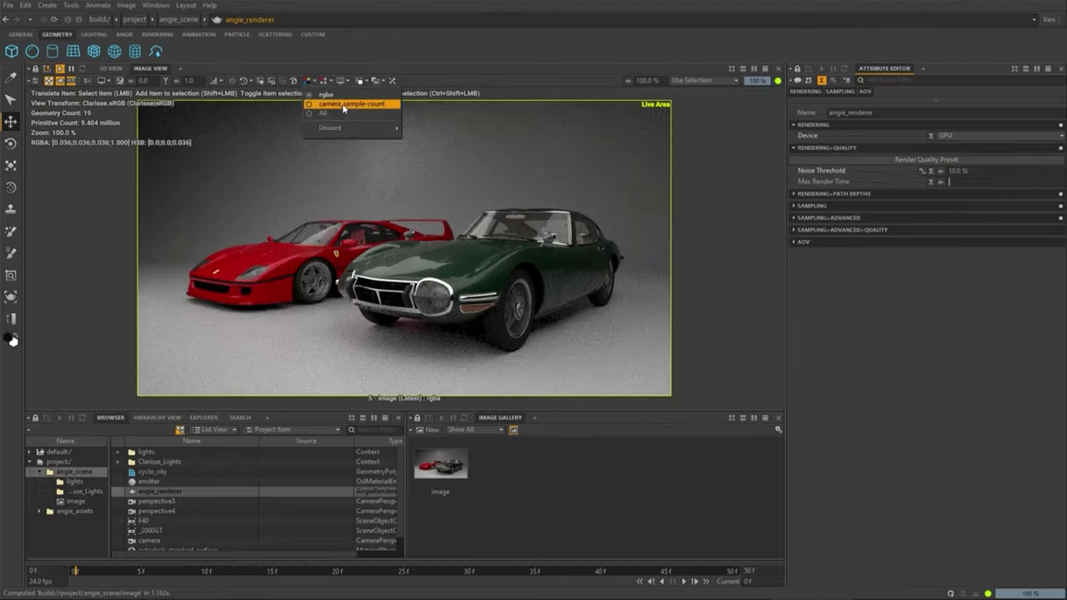
- Lower the Angie Noise Threshold from 5% to 2%, then to 1%
key(Tab)
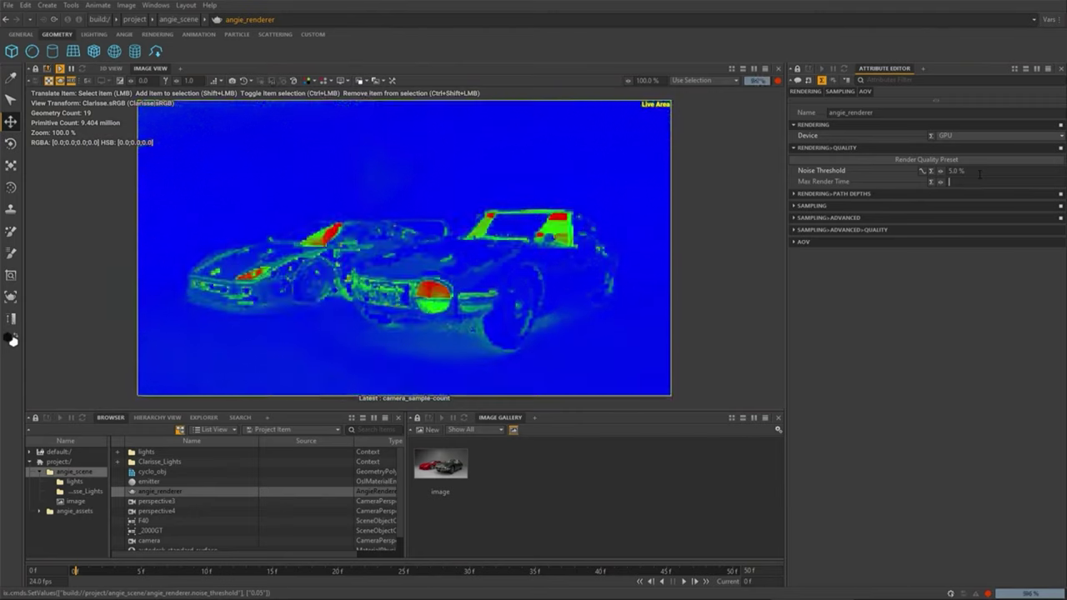
click(959, 171)
text(2)
key(Tab)
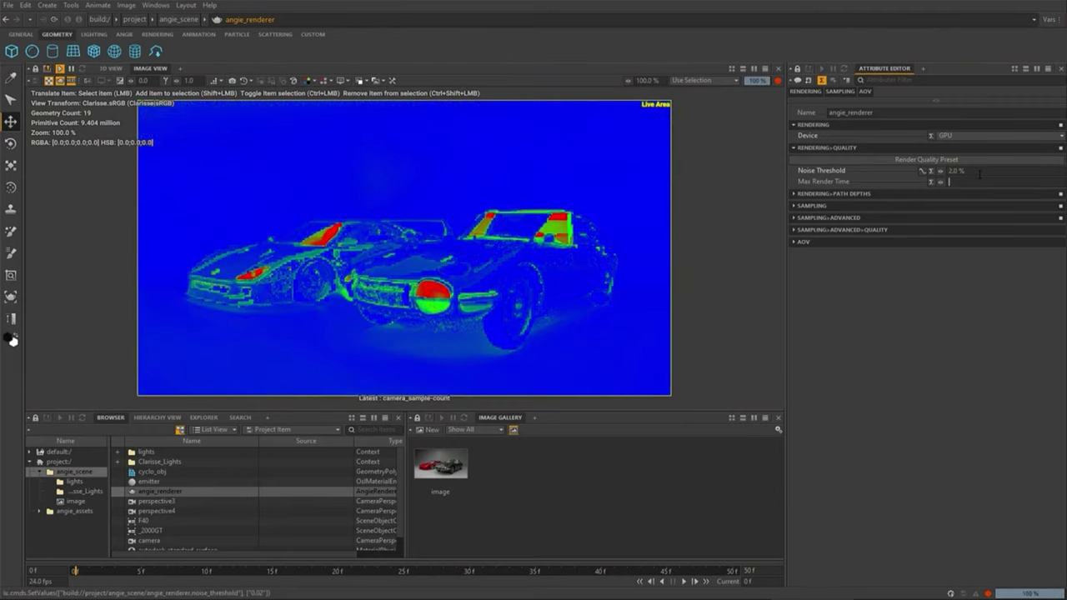
key(shift+Tab)
text(1)
key(Tab)
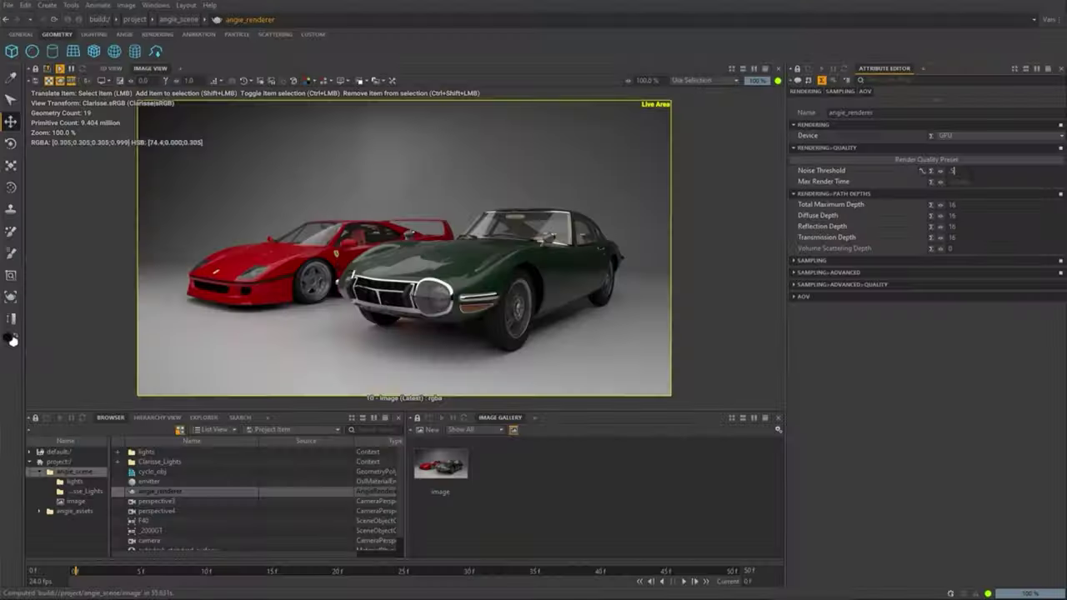
- Set the Noise Threshold to 0.1% and Max Render Time to 60 seconds
key(Tab)
text(60)
key(Tab)
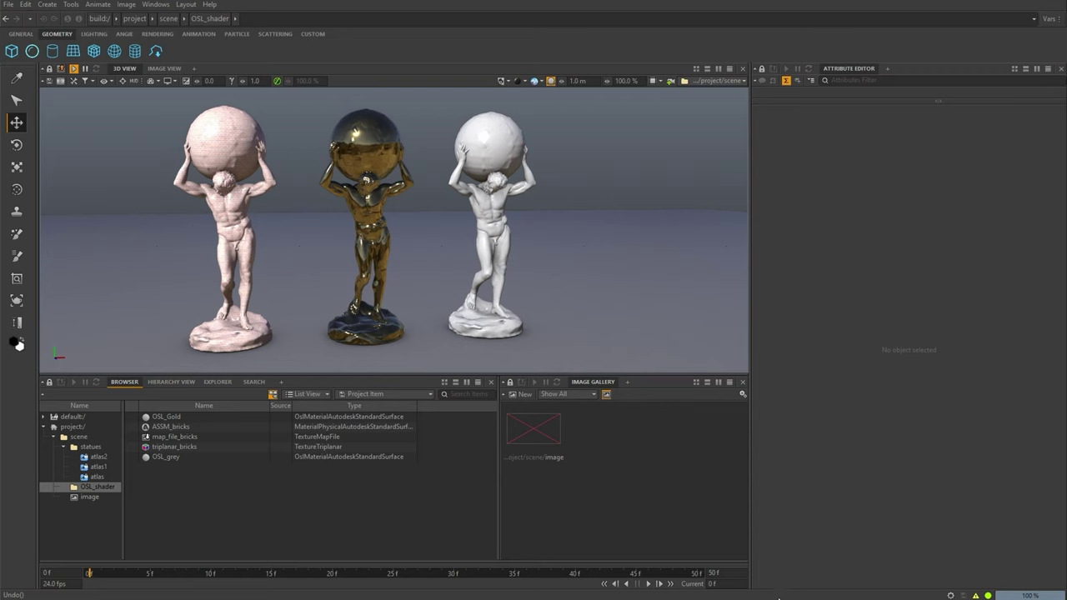
- Open the Material Editor with F7, frame the nodes, and select ASSM_bricks
key(F7)
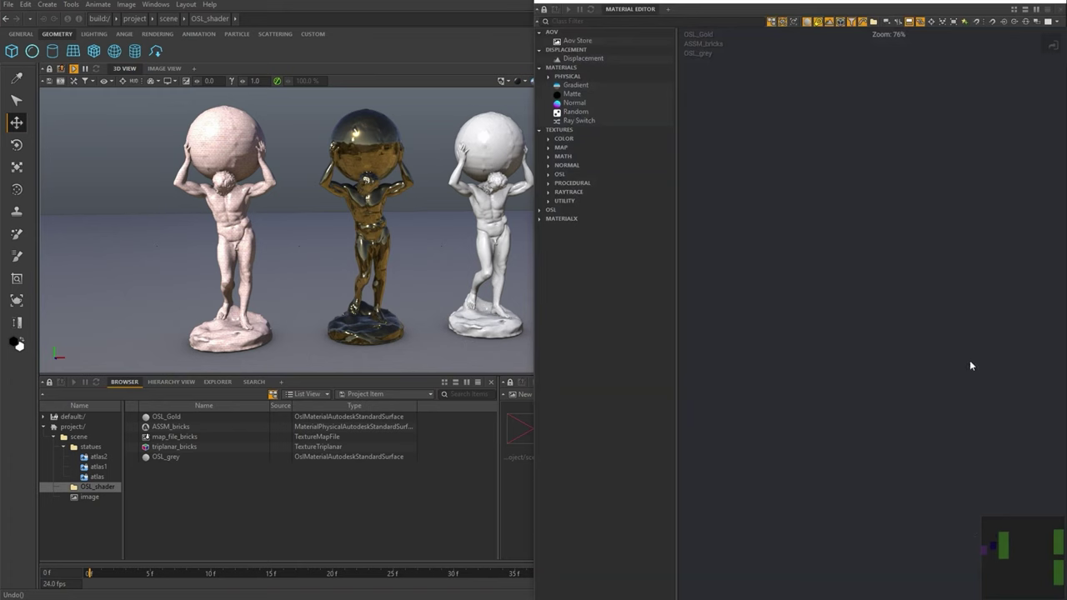
click(1006, 292)
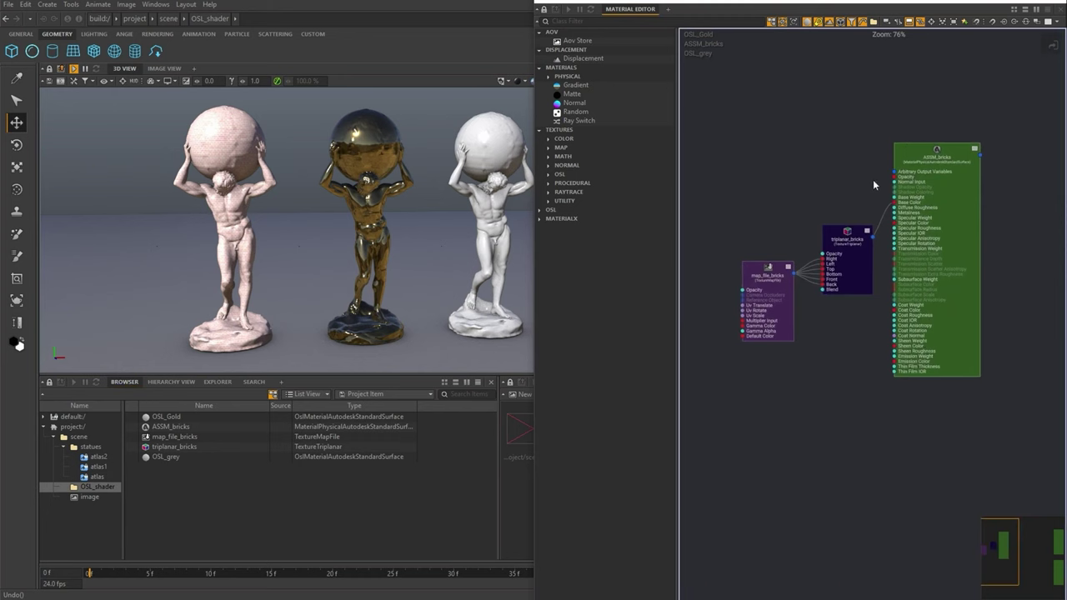
click(927, 184)
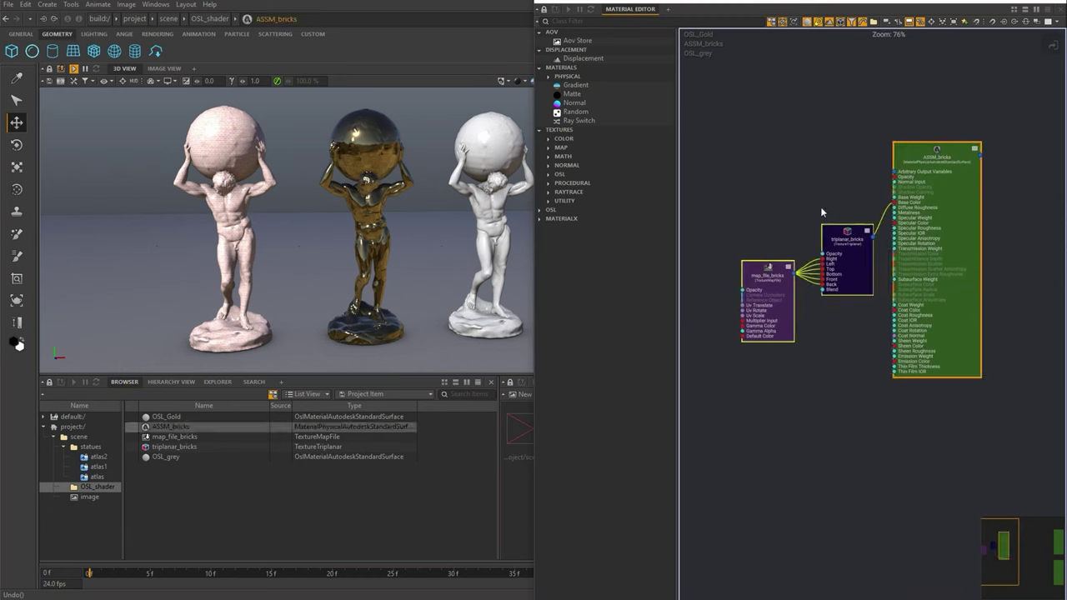